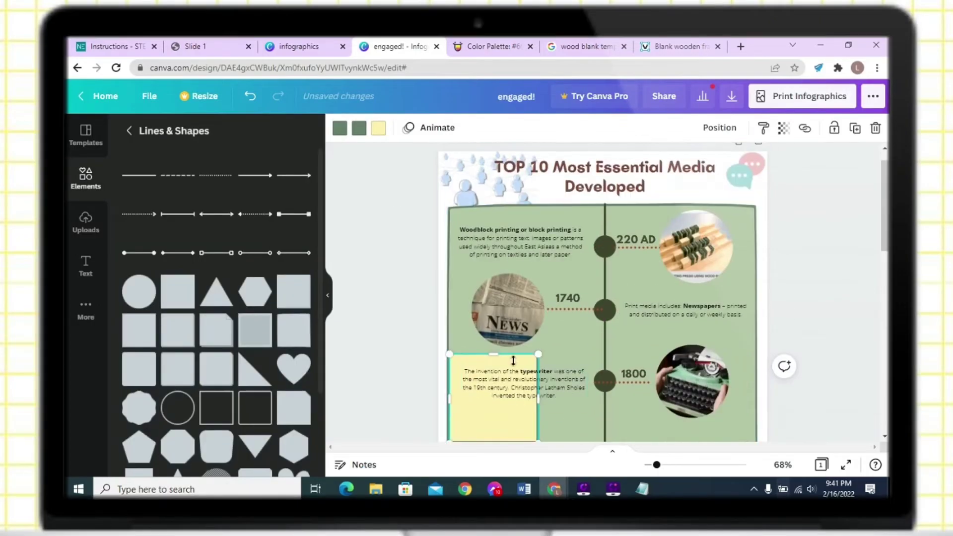
Step: Place yellow note boxes behind the woodblock printing and newspapers texts and over the typewriter text area
{"action": "left_click_drag", "start_coordinate": [467, 419], "coordinate": [473, 281]}
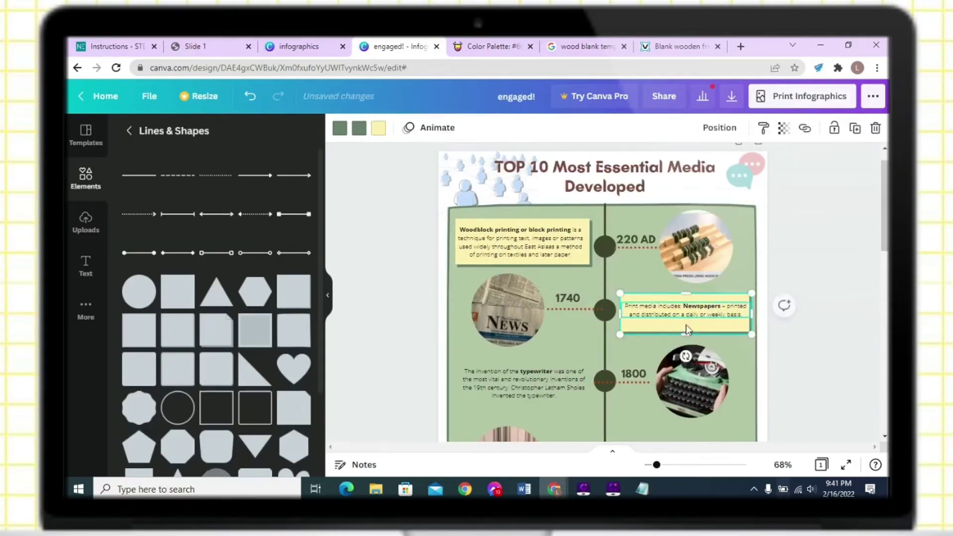
{"action": "key", "text": "Escape"}
{"action": "scroll", "coordinate": [496, 285], "scroll_direction": "down", "scroll_amount": 1}
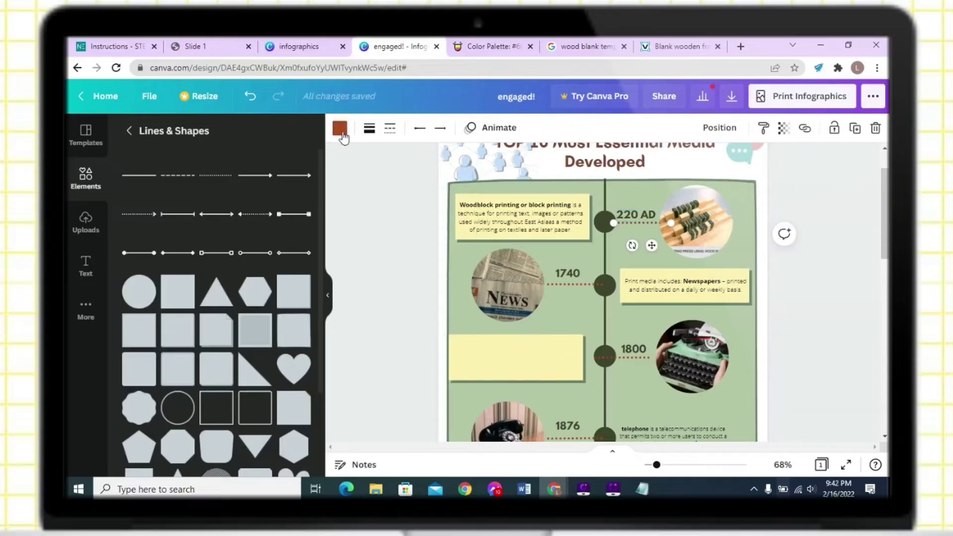
Step: Recolour the timeline's dotted connector lines to the dark tone and place a yellow note box behind the social network text
{"action": "left_click", "coordinate": [340, 127]}
{"action": "left_click", "coordinate": [719, 127]}
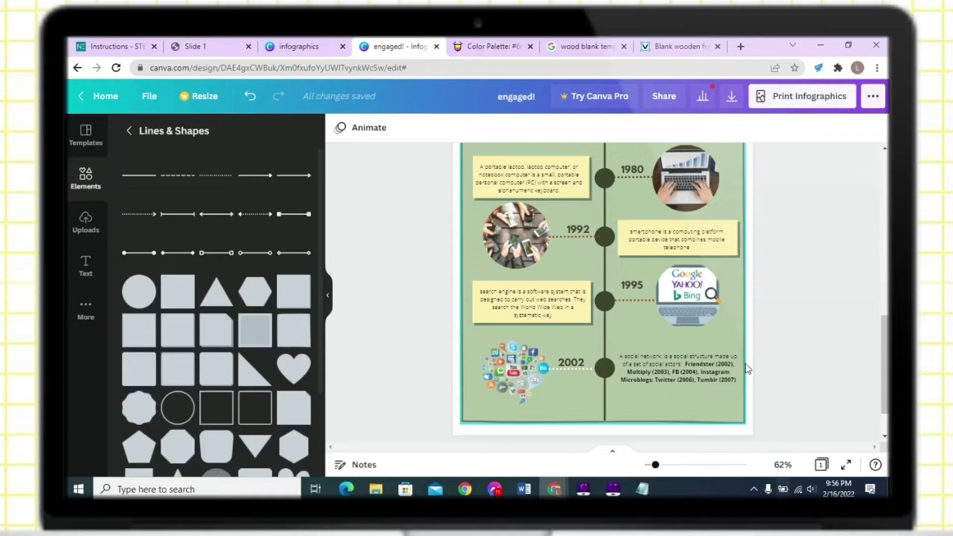
{"action": "type", "text": "A social network is a social structure made up of a set of social actors: Friendster (2002), Multiply (2003), FB (2004), Instagram Microblogs: Twitter (2006), Tumblr (2007)"}
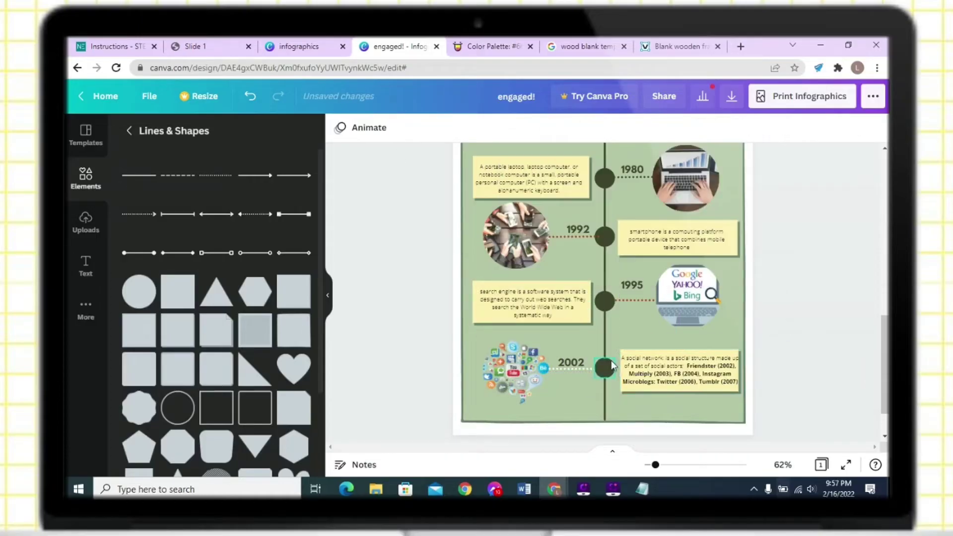
{"action": "left_click", "coordinate": [810, 337]}
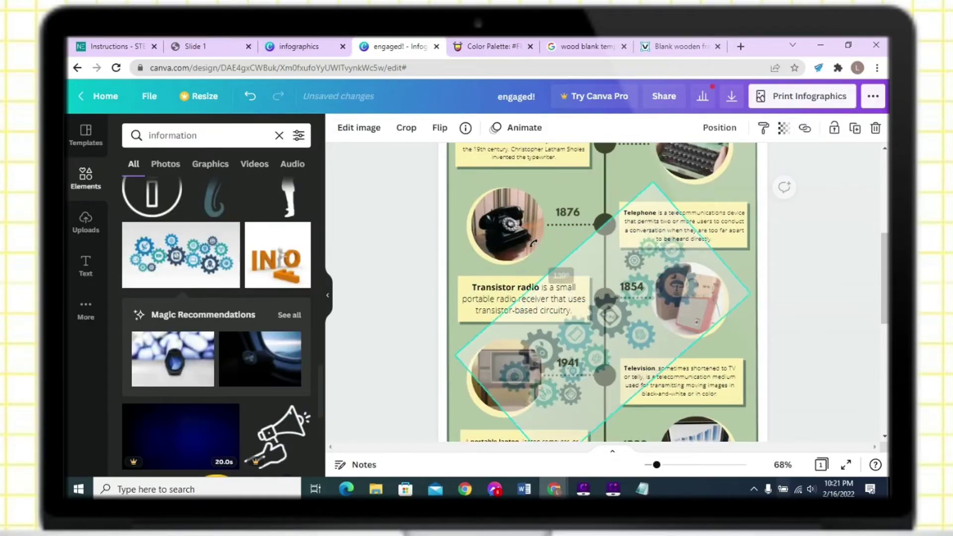
Step: Set the faded gears picture upright behind the upper timeline entries and enlarge it to about 700 by 687
{"action": "left_click", "coordinate": [720, 128]}
{"action": "scroll", "coordinate": [540, 309], "scroll_direction": "up", "scroll_amount": 5}
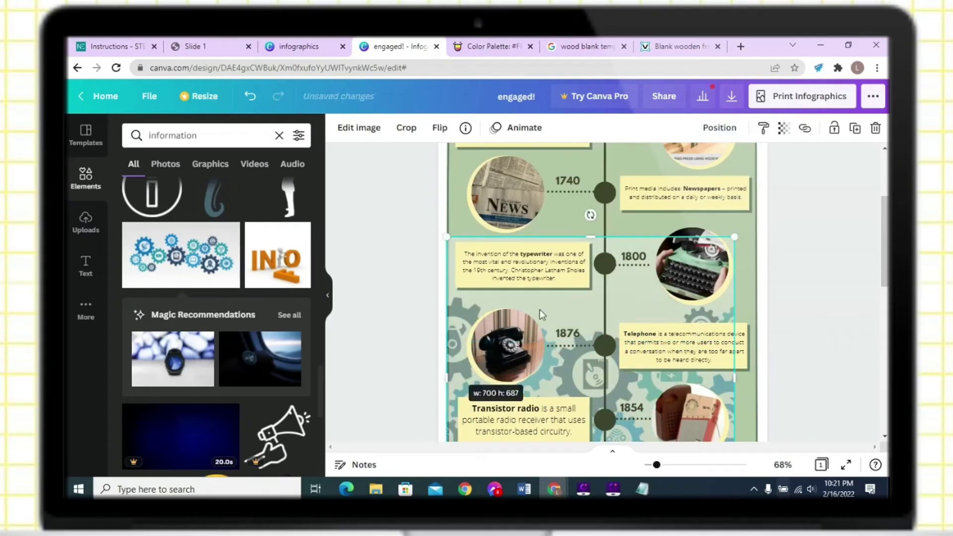
{"action": "scroll", "coordinate": [633, 248], "scroll_direction": "down", "scroll_amount": 2}
Step: Add the television wall picture from the media search, enlarge it to about 689 by 1,154 and place it faded behind the lower timeline entries
{"action": "left_click_drag", "start_coordinate": [656, 464], "coordinate": [647, 463]}
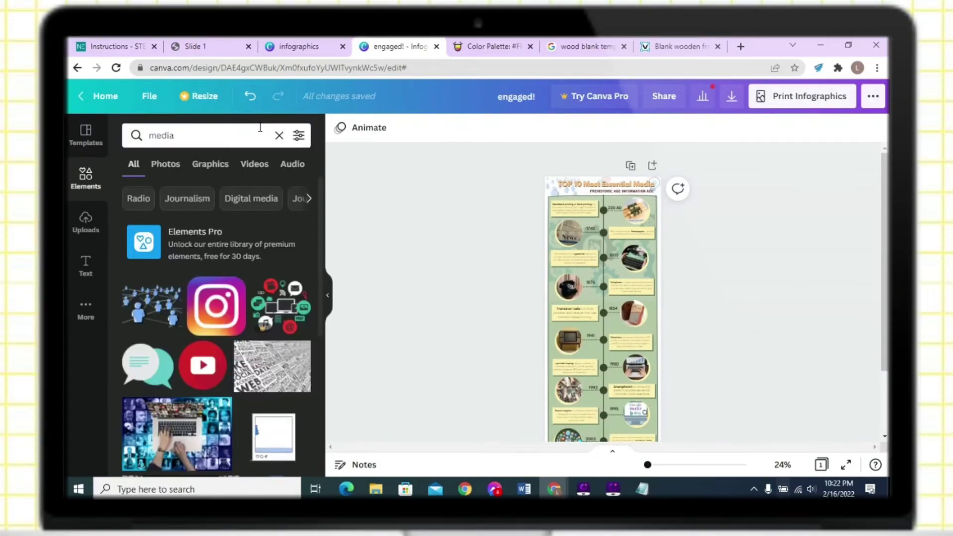
{"action": "scroll", "coordinate": [163, 409], "scroll_direction": "down", "scroll_amount": 2}
{"action": "scroll", "coordinate": [163, 410], "scroll_direction": "down", "scroll_amount": 10}
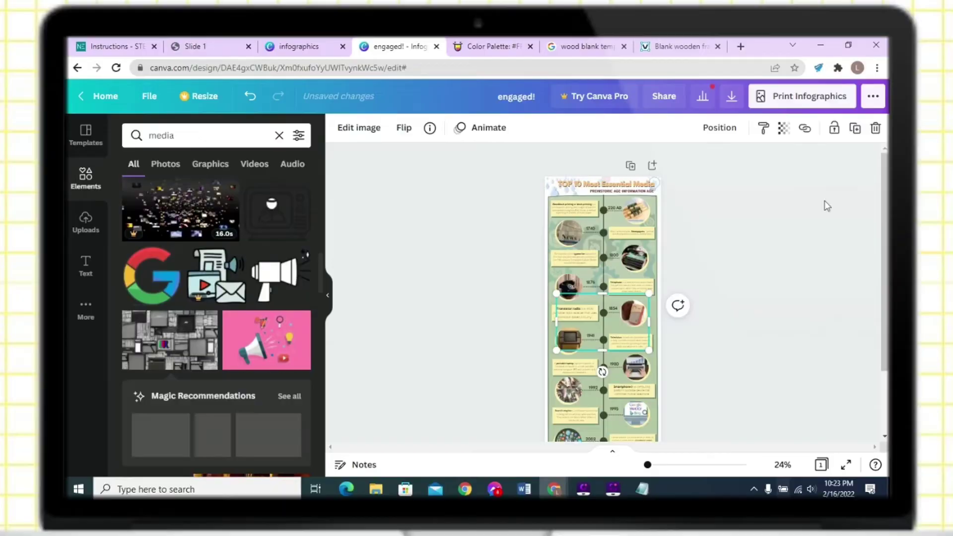
{"action": "scroll", "coordinate": [608, 366], "scroll_direction": "down", "scroll_amount": 2}
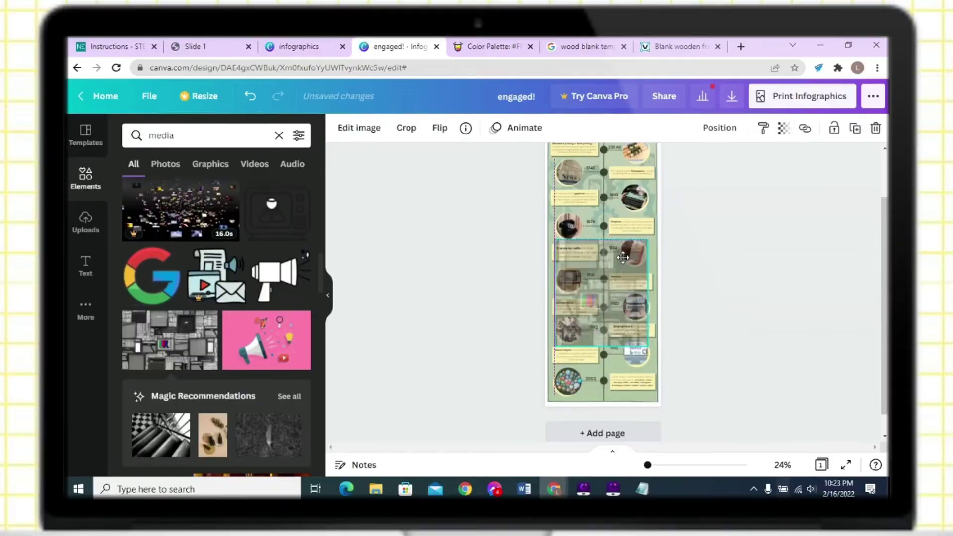
{"action": "left_click", "coordinate": [719, 128]}
{"action": "scroll", "coordinate": [574, 166], "scroll_direction": "up", "scroll_amount": 5}
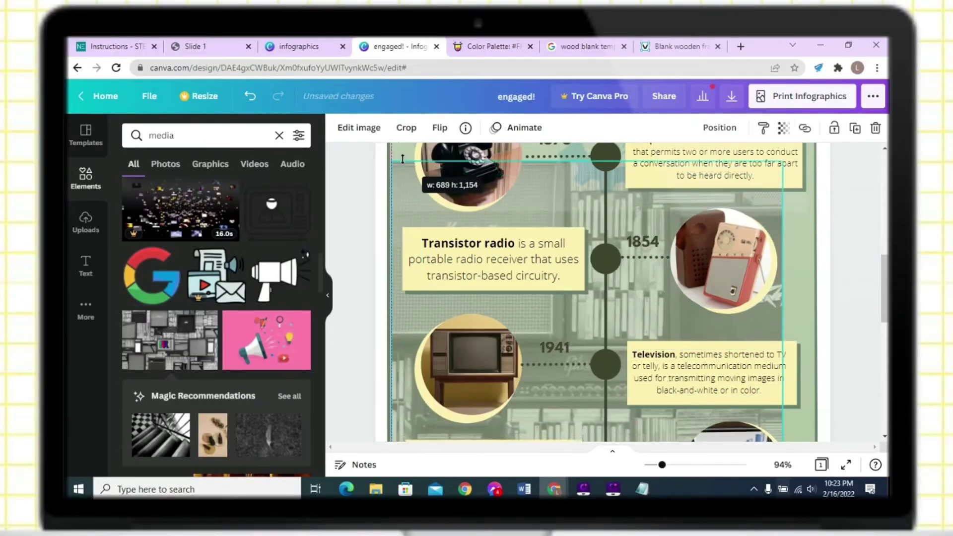
{"action": "left_click", "coordinate": [857, 289]}
{"action": "scroll", "coordinate": [830, 323], "scroll_direction": "down", "scroll_amount": 5}
{"action": "scroll", "coordinate": [774, 312], "scroll_direction": "down", "scroll_amount": 5}
{"action": "scroll", "coordinate": [718, 305], "scroll_direction": "up", "scroll_amount": 2}
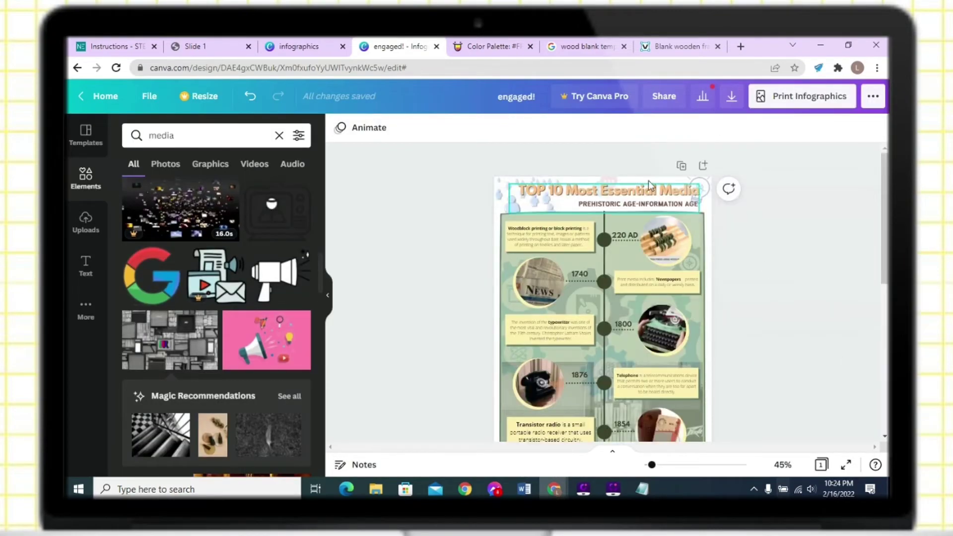
Step: Search the elements for "printing" and look through the results for a suitable illustration
{"action": "left_click", "coordinate": [876, 274]}
{"action": "left_click", "coordinate": [279, 135]}
{"action": "type", "text": "printing"}
{"action": "key", "text": "Return"}
{"action": "key", "text": "BackSpace"}
{"action": "key", "text": "BackSpace"}
{"action": "key", "text": "BackSpace"}
{"action": "type", "text": "ing"}
{"action": "key", "text": "Return"}
{"action": "scroll", "coordinate": [261, 307], "scroll_direction": "down", "scroll_amount": 10}
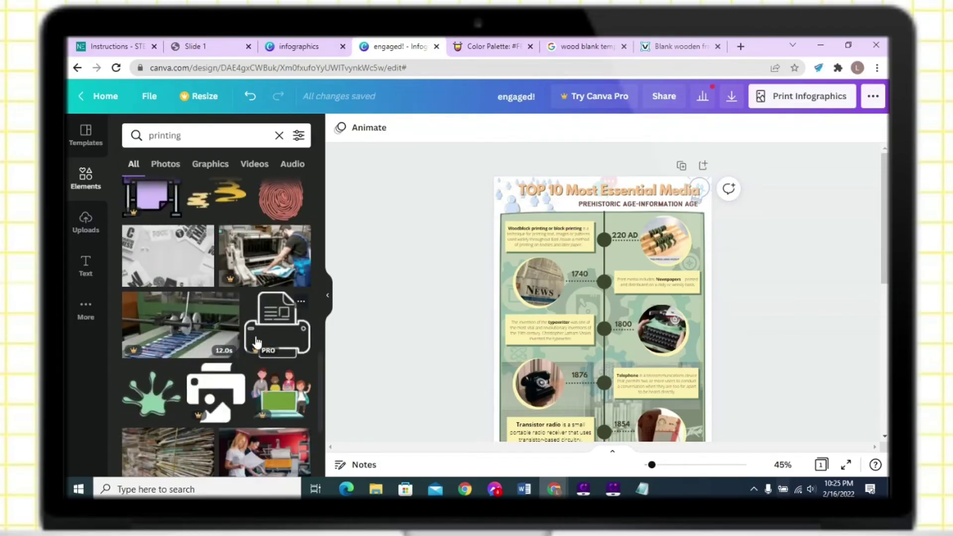
{"action": "scroll", "coordinate": [260, 307], "scroll_direction": "down", "scroll_amount": 5}
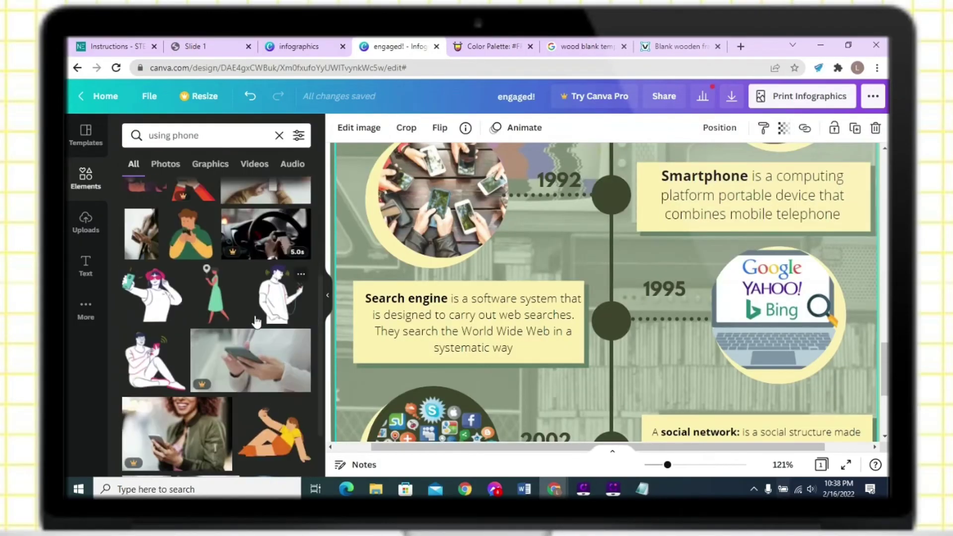
Step: Recolour the body of the phone-user illustration on the Smartphone note to salmon pink and enlarge the illustration slightly
{"action": "left_click", "coordinate": [416, 127]}
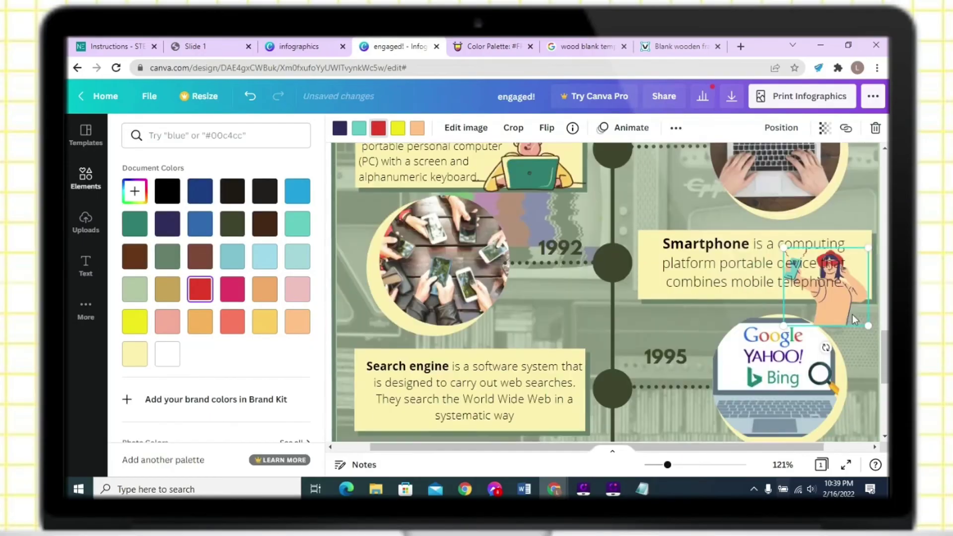
{"action": "left_click", "coordinate": [200, 256]}
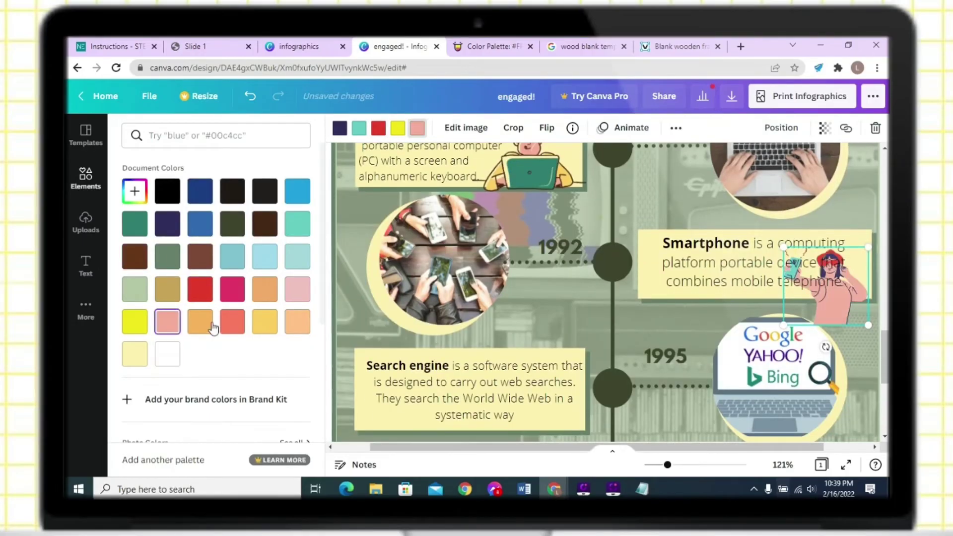
{"action": "left_click_drag", "start_coordinate": [784, 250], "coordinate": [771, 250]}
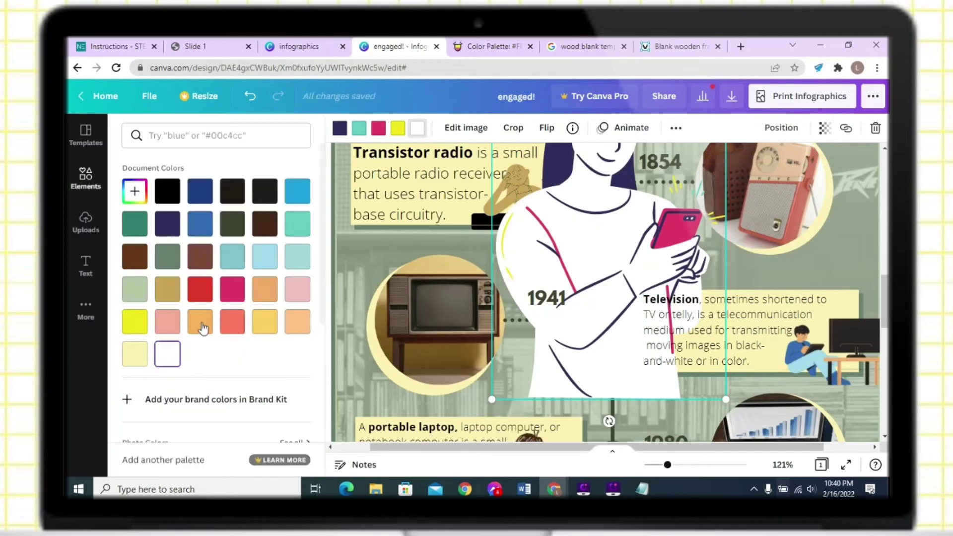
Step: Recolour the white body of the woman holding a phone to salmon pink, shrink her and place her on the Search engine note
{"action": "left_click", "coordinate": [233, 289]}
{"action": "left_click", "coordinate": [167, 322]}
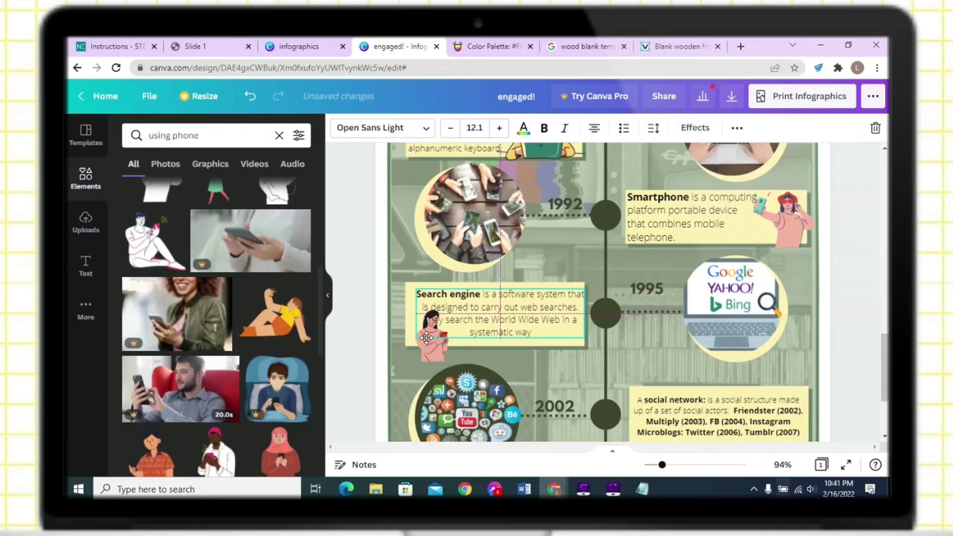
{"action": "scroll", "coordinate": [486, 384], "scroll_direction": "up", "scroll_amount": 2}
Step: Replace the element search term with "socia" to find an illustration for the social network entry
{"action": "scroll", "coordinate": [627, 228], "scroll_direction": "down", "scroll_amount": 5}
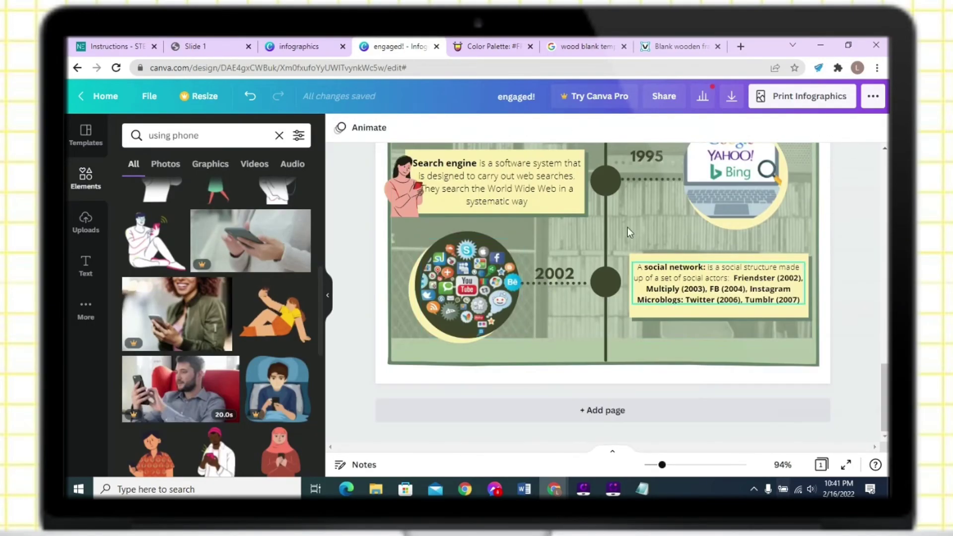
{"action": "left_click", "coordinate": [279, 135]}
{"action": "type", "text": "socia"}
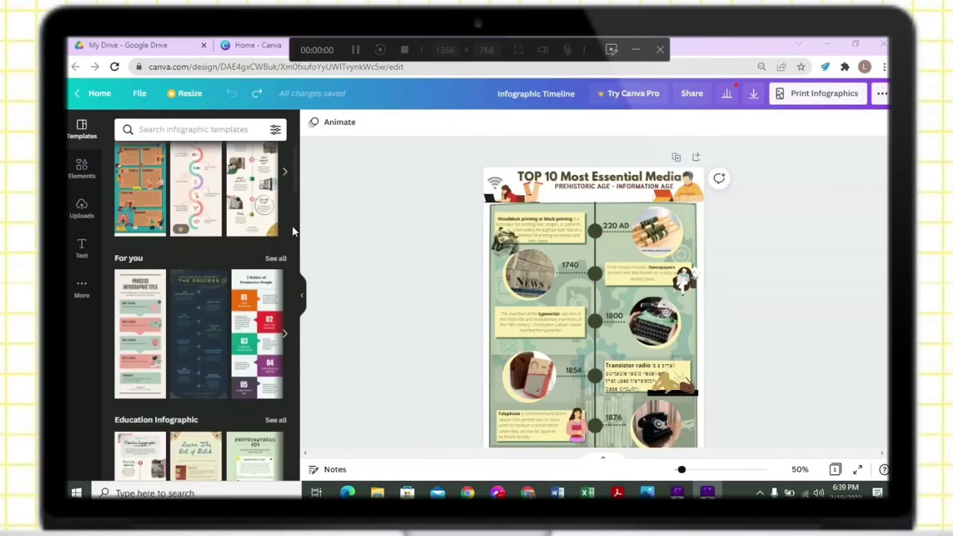
Step: Look over the completed Infographic Timeline design, from the overview down to its individual entries in close-up
{"action": "scroll", "coordinate": [293, 226], "scroll_direction": "down", "scroll_amount": 1}
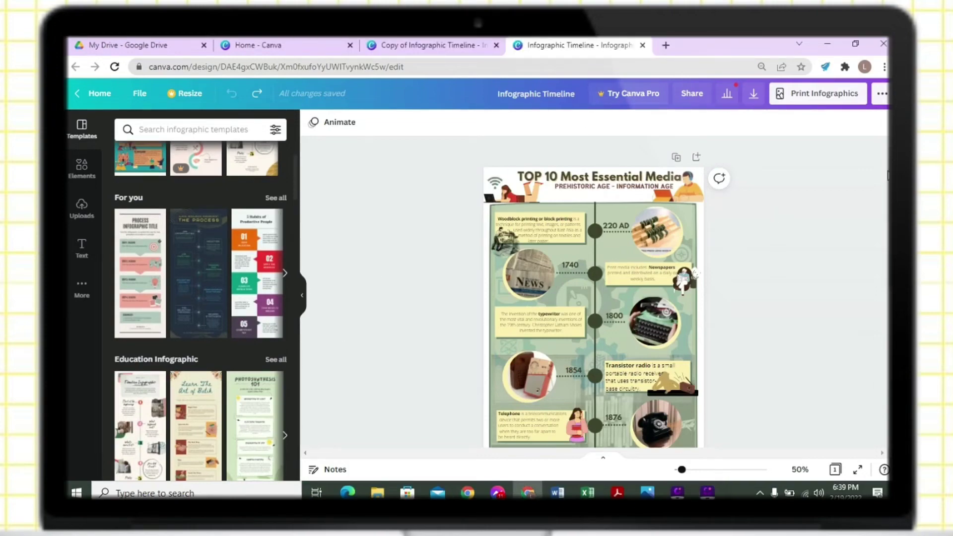
{"action": "scroll", "coordinate": [808, 410], "scroll_direction": "down", "scroll_amount": 10}
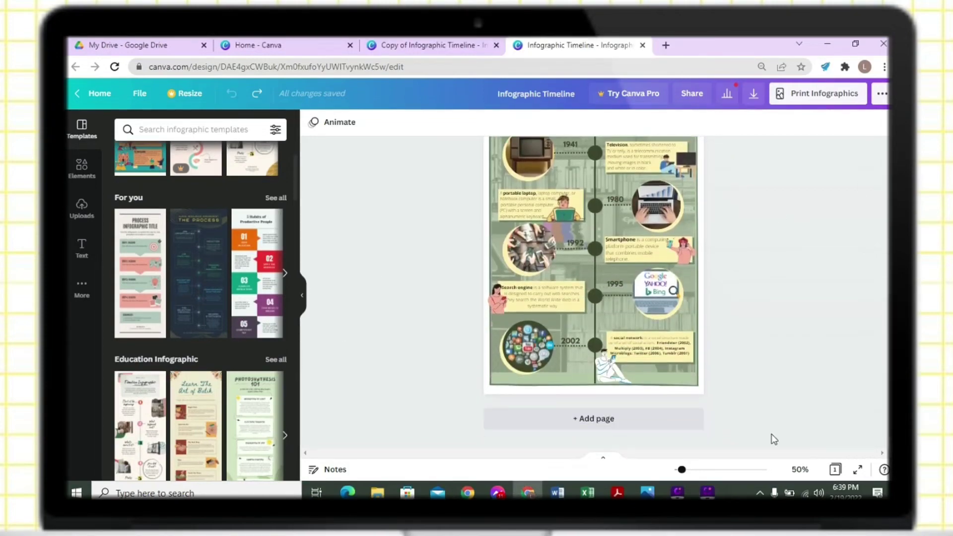
{"action": "left_click_drag", "start_coordinate": [681, 472], "coordinate": [690, 471]}
{"action": "scroll", "coordinate": [590, 293], "scroll_direction": "up", "scroll_amount": 10}
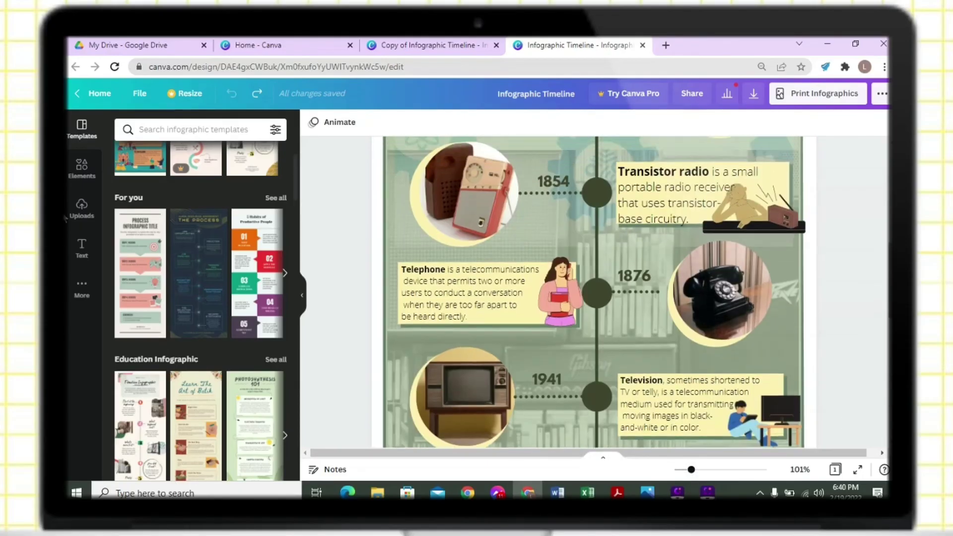
{"action": "scroll", "coordinate": [590, 293], "scroll_direction": "up", "scroll_amount": 3}
{"action": "scroll", "coordinate": [590, 293], "scroll_direction": "down", "scroll_amount": 5}
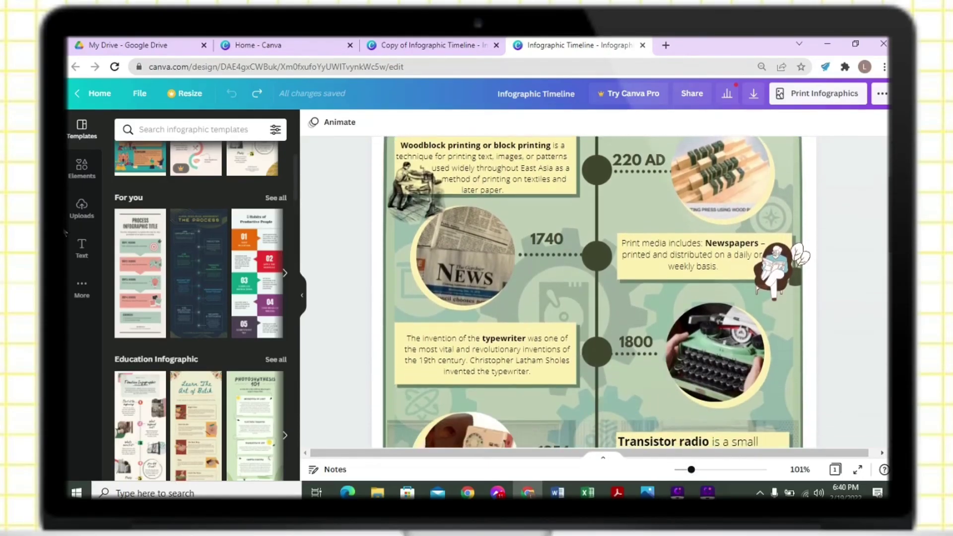
{"action": "scroll", "coordinate": [590, 293], "scroll_direction": "down", "scroll_amount": 2}
Step: Switch to the Copy of Infographic Timeline design and fill the empty 220 AD frame with the wooden printing blocks photo
{"action": "left_click", "coordinate": [413, 41]}
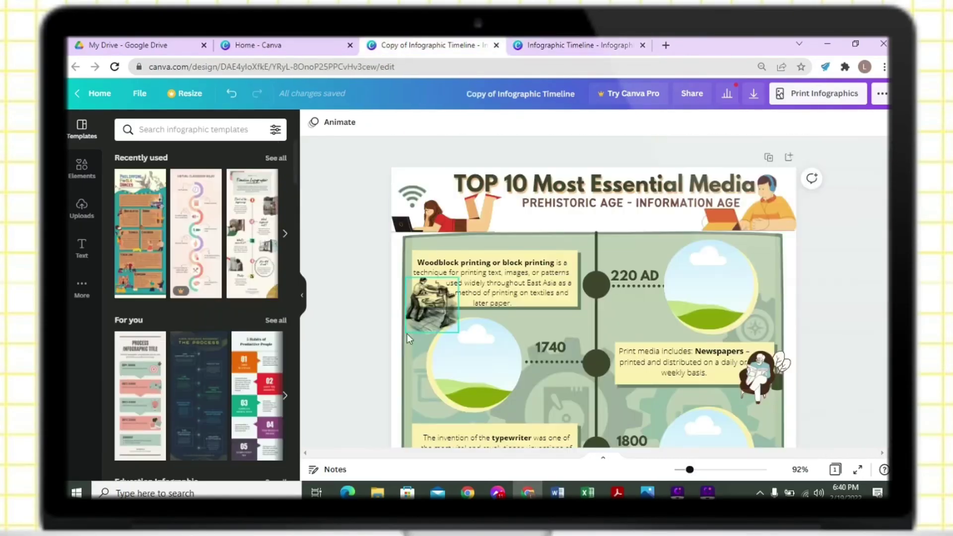
{"action": "scroll", "coordinate": [751, 244], "scroll_direction": "down", "scroll_amount": 1}
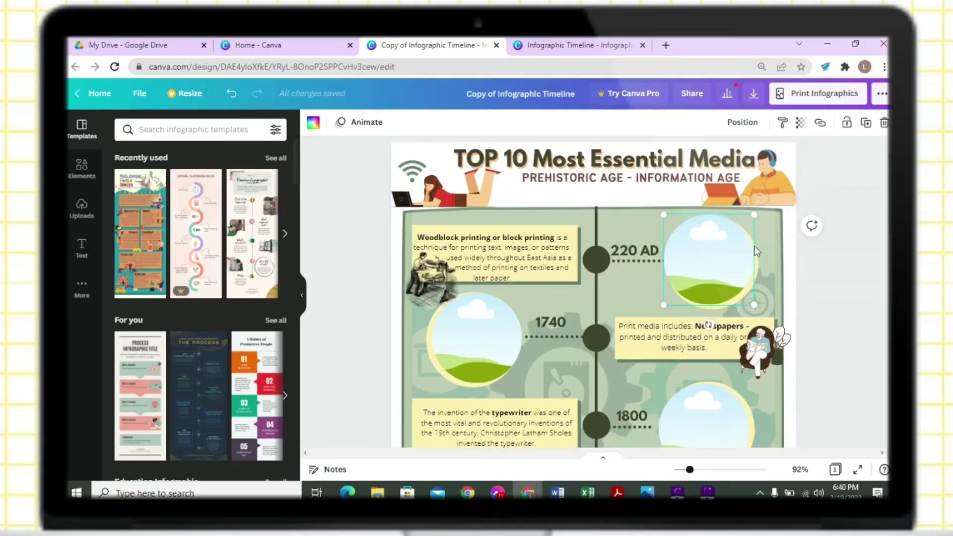
{"action": "key", "text": "ctrl+v"}
{"action": "left_click_drag", "start_coordinate": [462, 185], "coordinate": [693, 270]}
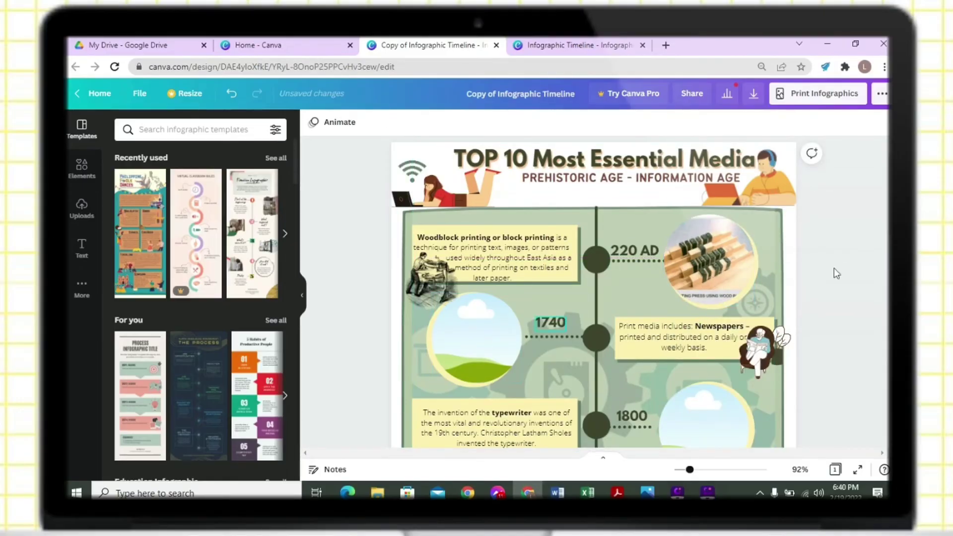